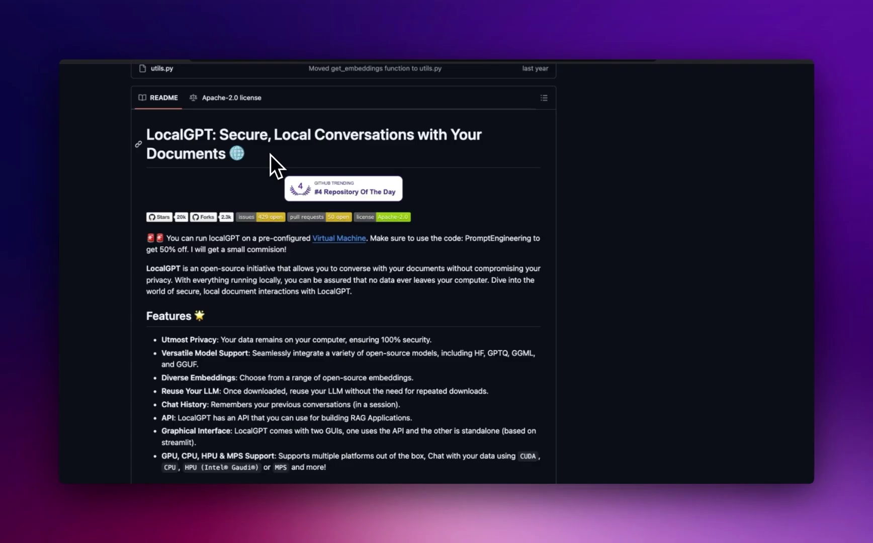
- Read through the LocalGPT README from the features list to the Environment Setup instructions
scroll(271, 158, down, 1)
scroll(272, 158, down, 10)
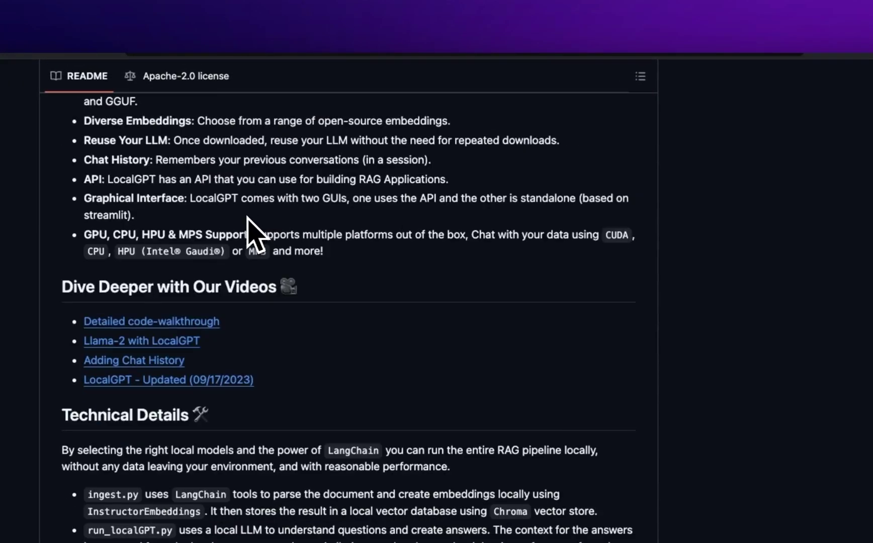
scroll(247, 217, down, 6)
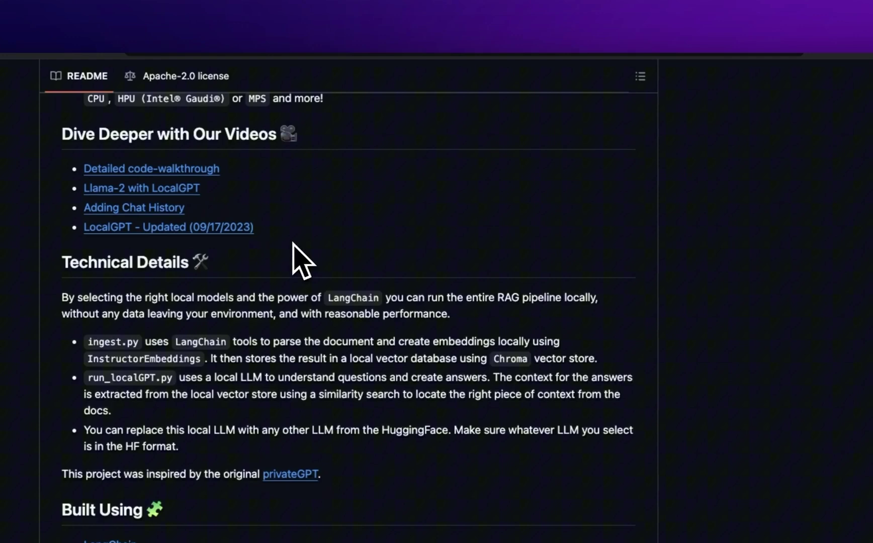
scroll(293, 243, down, 15)
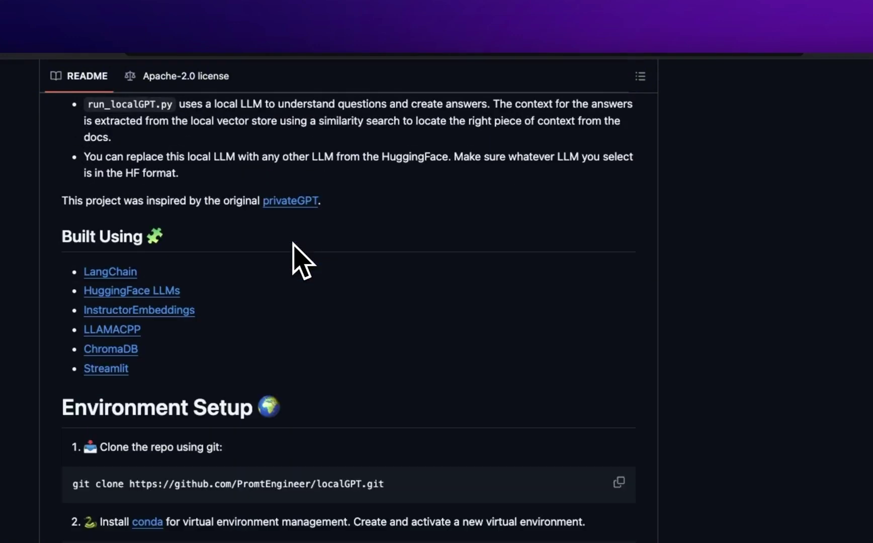
scroll(301, 259, down, 3)
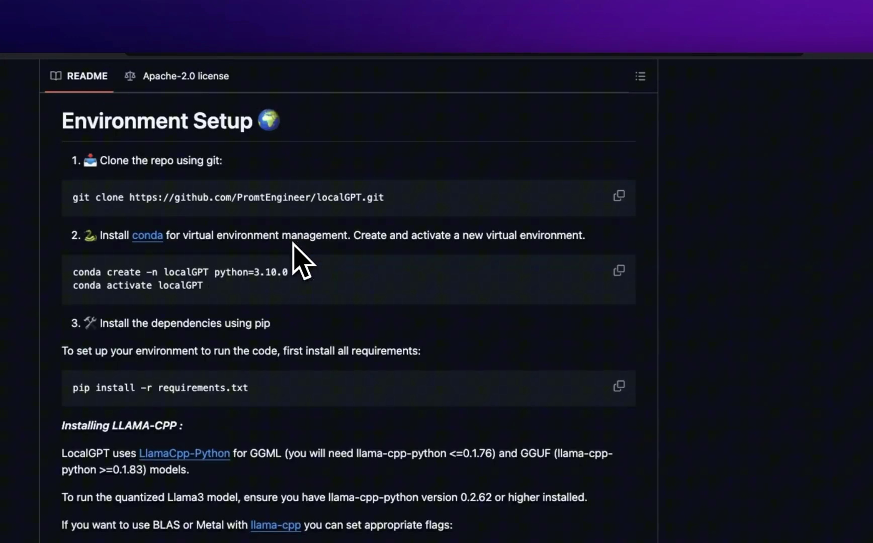
scroll(293, 243, down, 1)
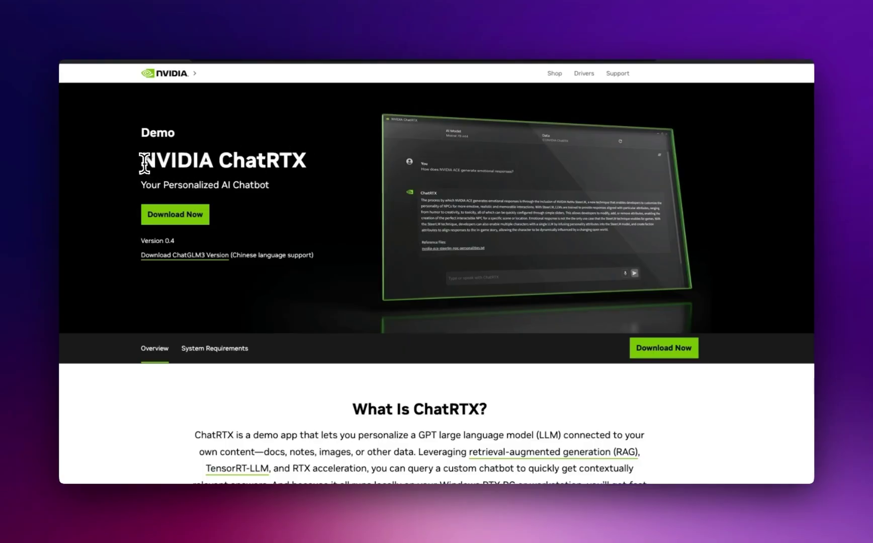
- Examine the NVIDIA ChatRTX page, highlighting the product name, its description and the feature headings
drag(145, 162, 315, 164)
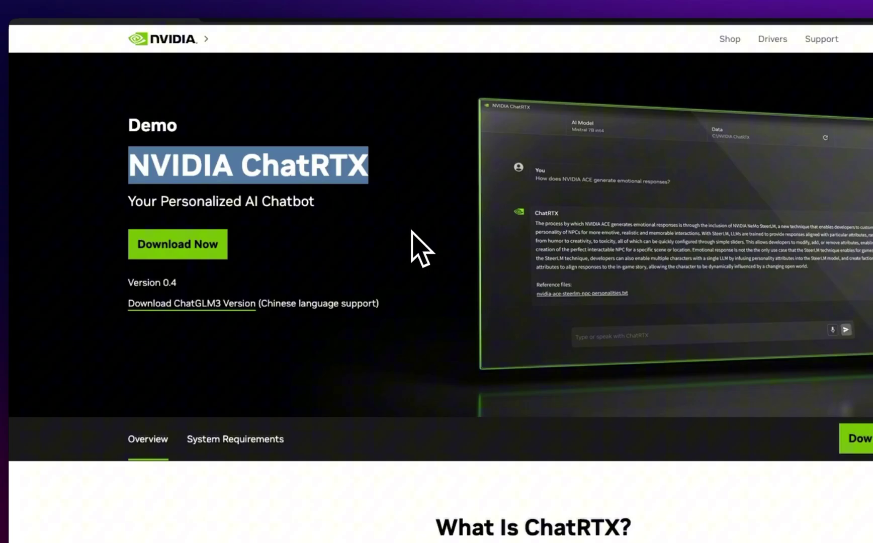
scroll(411, 236, down, 6)
drag(526, 156, 649, 158)
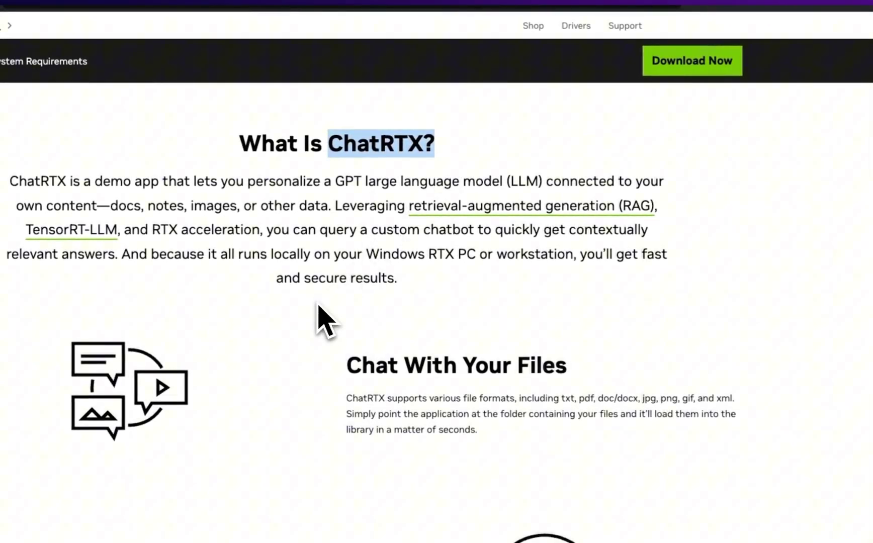
drag(367, 254, 476, 253)
scroll(406, 322, down, 4)
drag(349, 156, 601, 160)
scroll(392, 305, down, 5)
drag(352, 229, 639, 236)
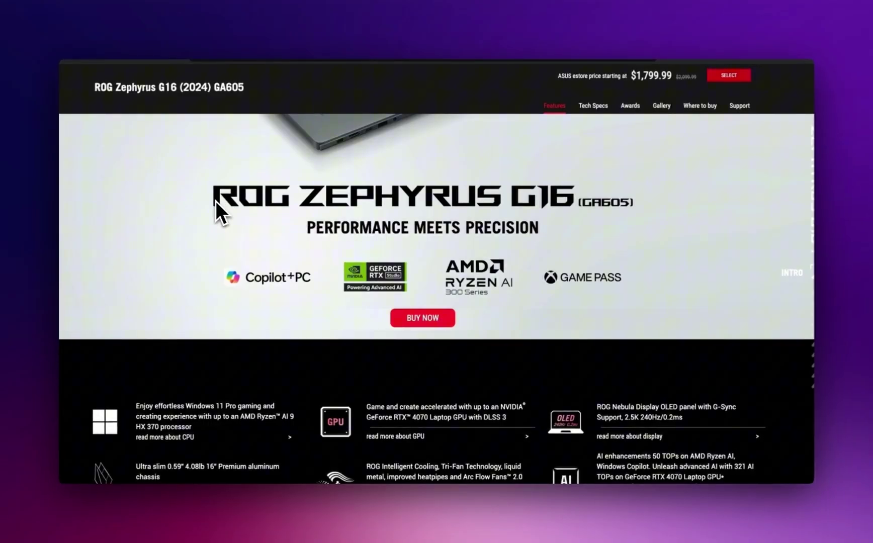
- Highlight the product title on the ROG Zephyrus G16 page and open the details about its GPU
drag(216, 201, 560, 197)
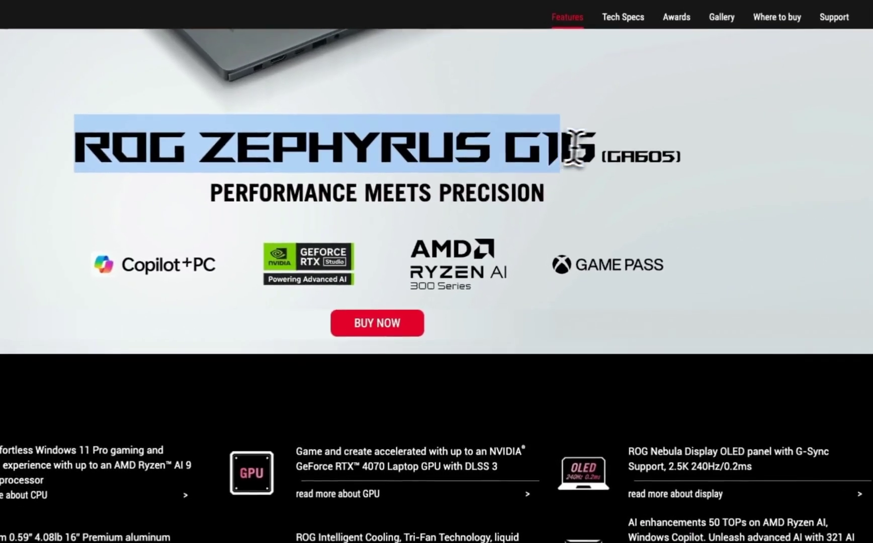
drag(576, 151, 604, 151)
scroll(400, 269, down, 4)
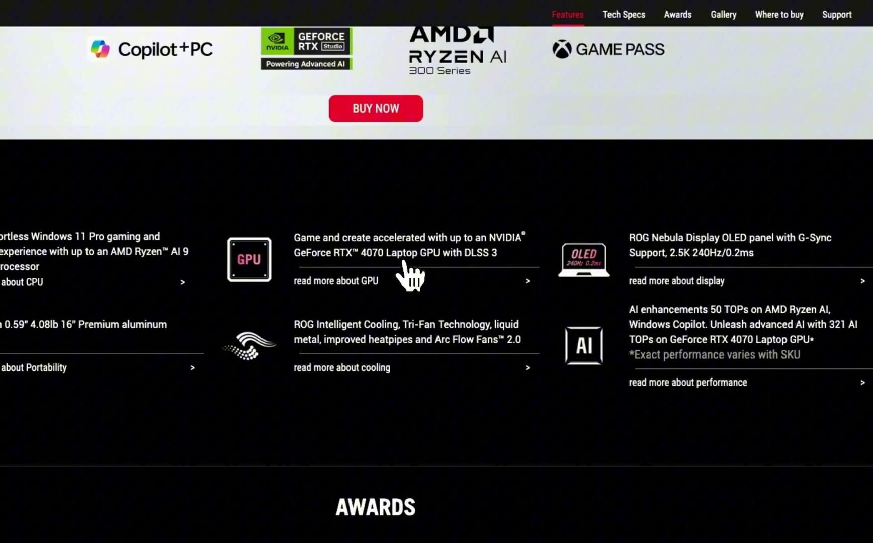
click(412, 277)
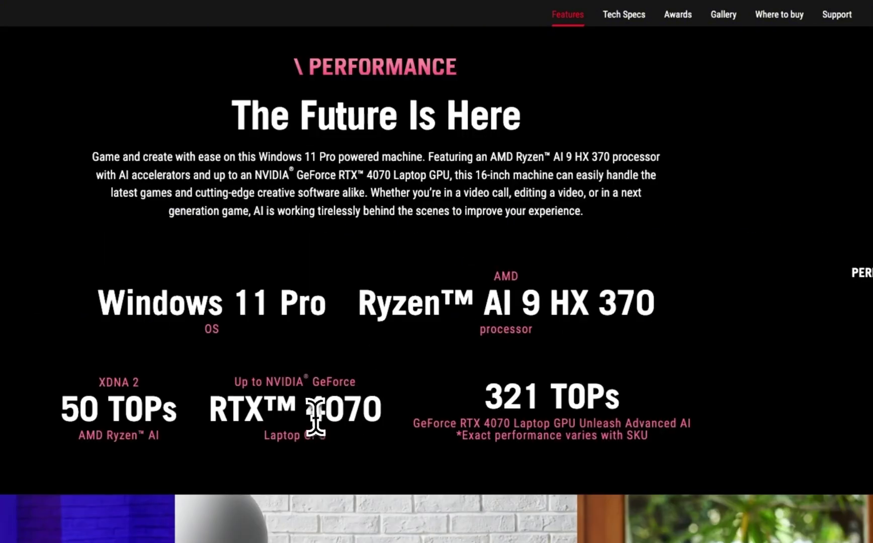
- Examine the laptop's performance specifications, highlighting the RTX 4070 GPU model in the figures and description
drag(306, 413, 386, 412)
click(347, 410)
double_click(357, 410)
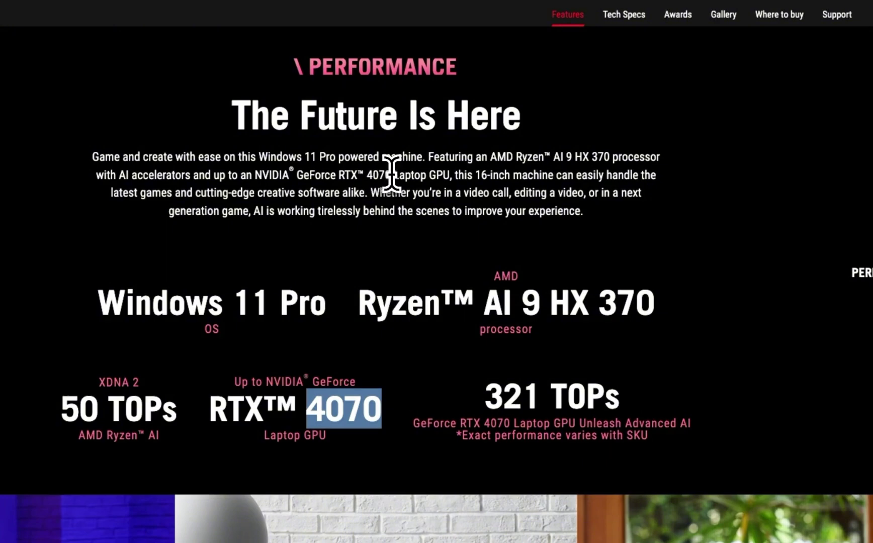
drag(368, 174, 441, 175)
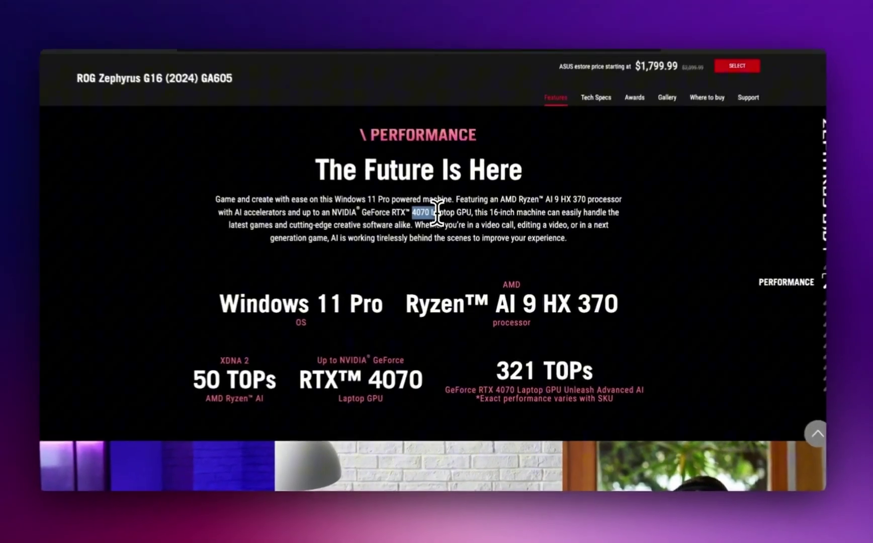
drag(468, 215, 469, 217)
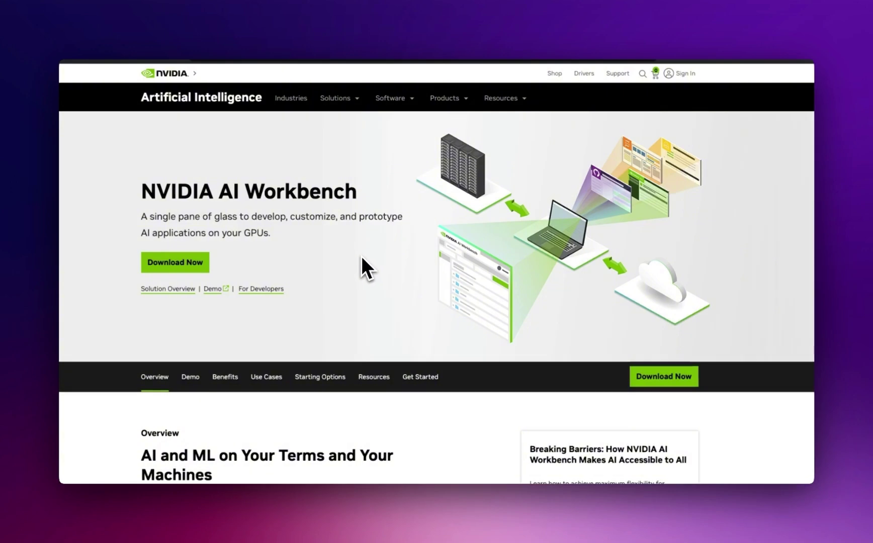
- Look over NVIDIA's AI Workbench, NIM and AI PC pages, highlighting the product names and reading the content
drag(139, 194, 377, 192)
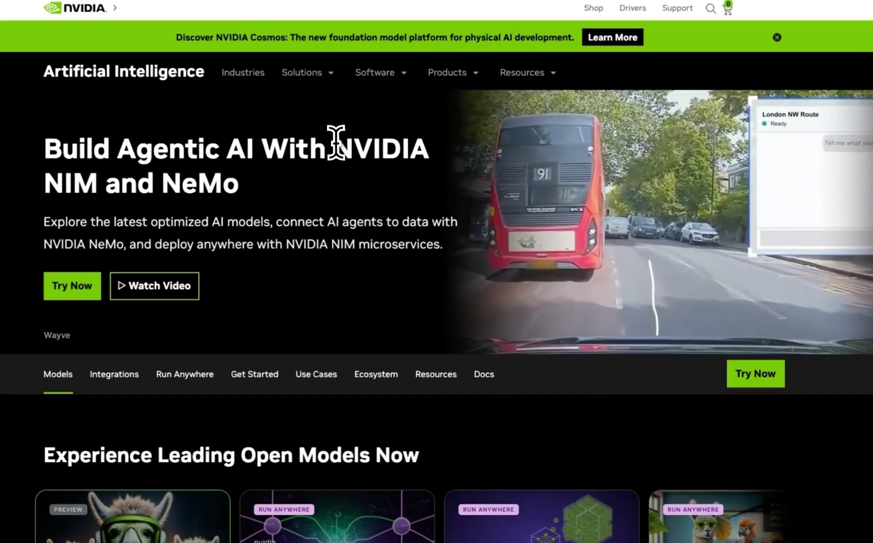
drag(336, 146, 431, 148)
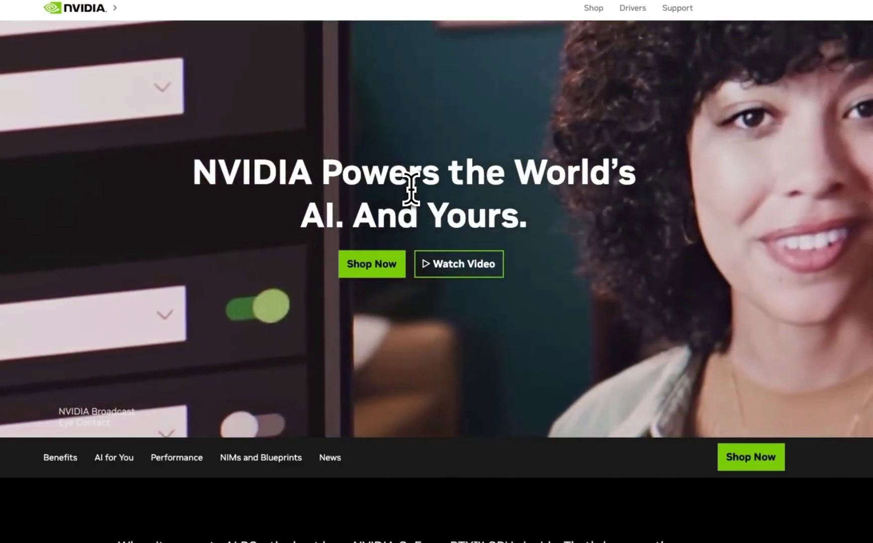
scroll(411, 189, down, 5)
scroll(412, 190, down, 4)
scroll(412, 190, down, 9)
scroll(412, 190, down, 10)
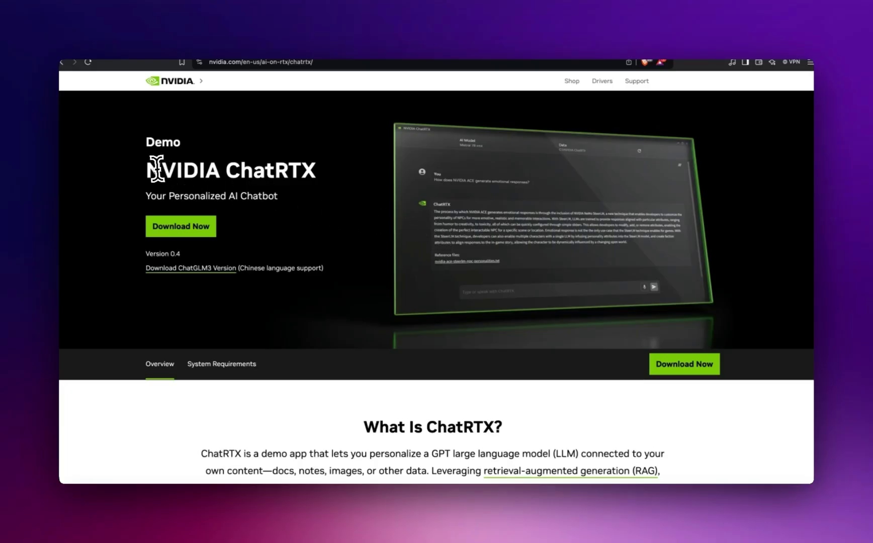
- Highlight the title on the NVIDIA ChatRTX page and read the "What Is ChatRTX?" overview
drag(146, 158, 358, 199)
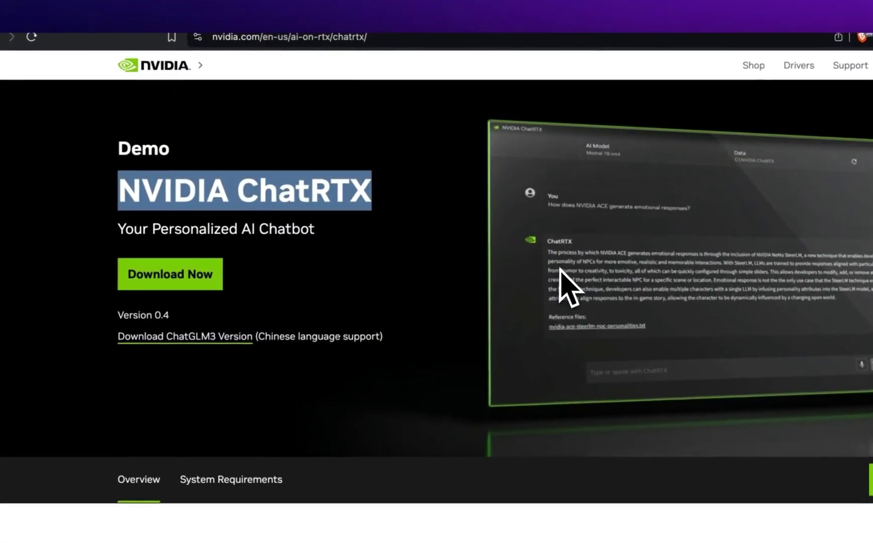
scroll(566, 287, down, 5)
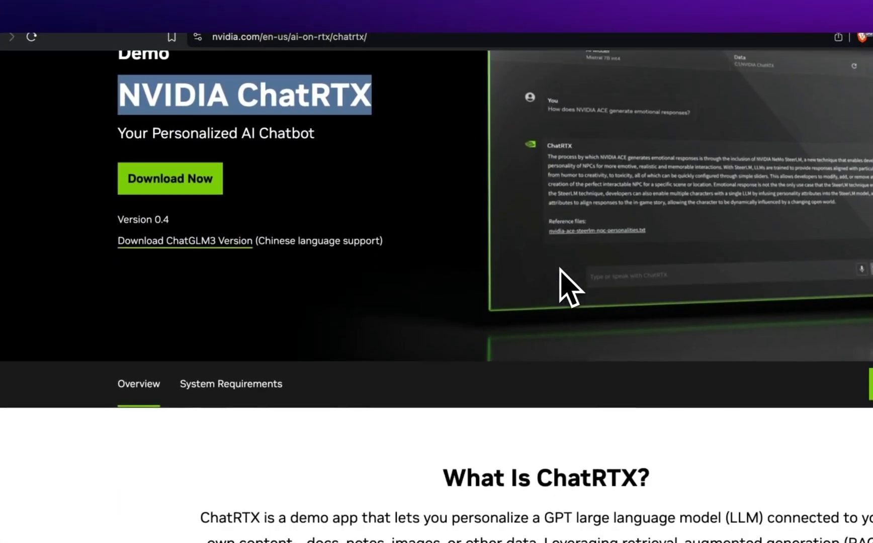
scroll(568, 289, down, 1)
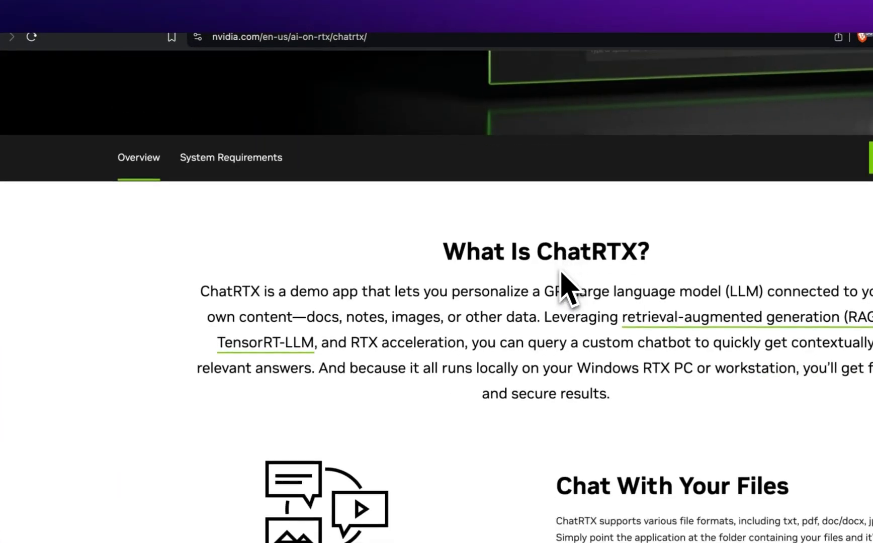
scroll(568, 289, down, 1)
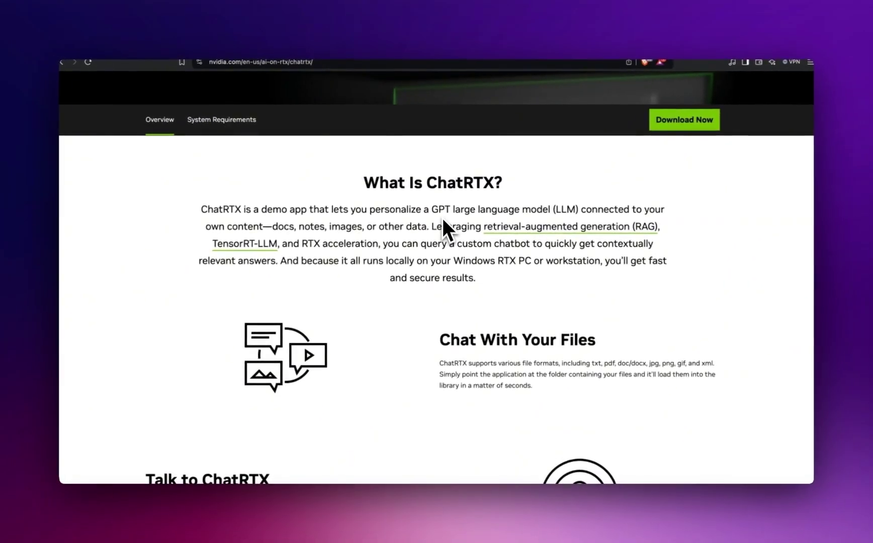
- Examine the ChatRTX system requirements, highlighting the supported GPU series and generations
scroll(446, 222, down, 1)
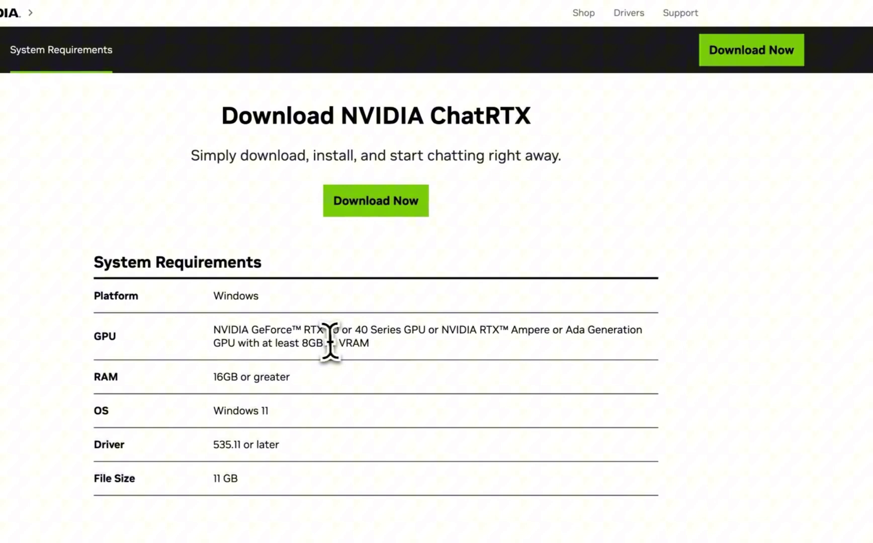
drag(304, 329, 405, 329)
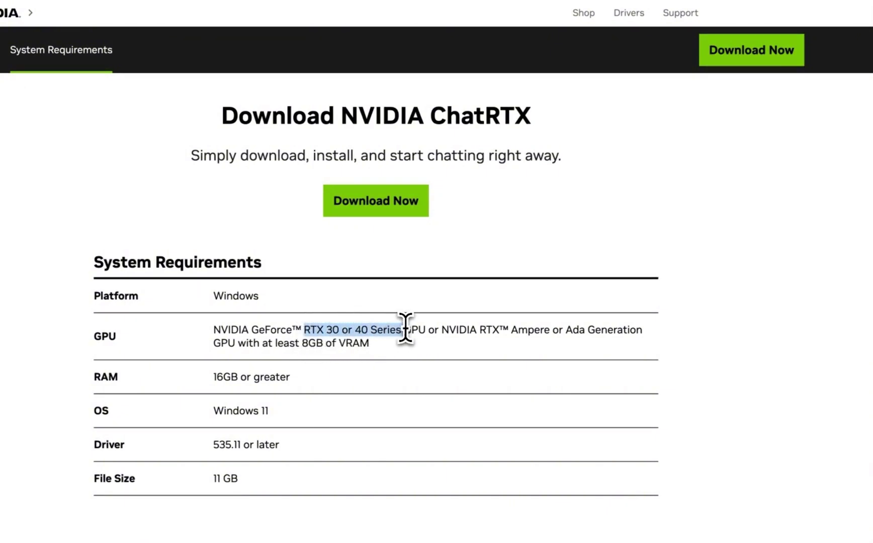
click(483, 331)
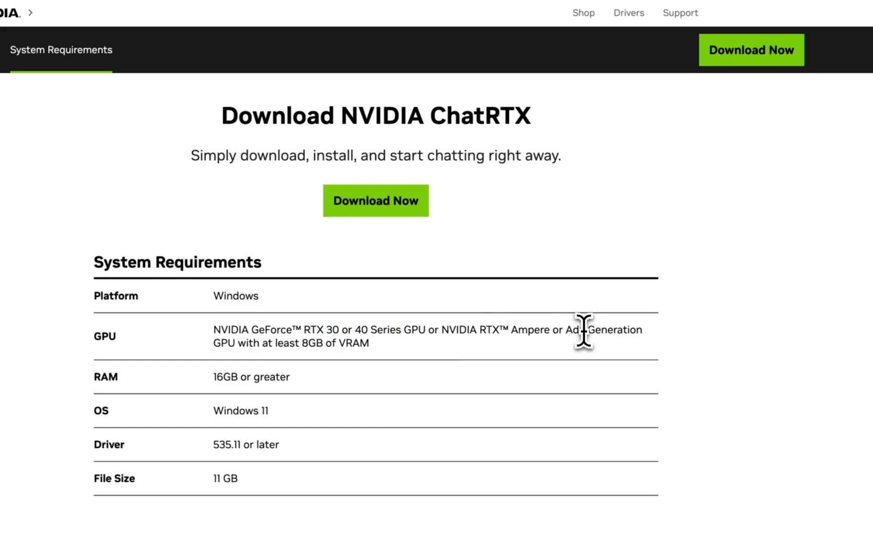
drag(585, 329, 480, 333)
drag(356, 330, 369, 330)
scroll(397, 317, up, 1)
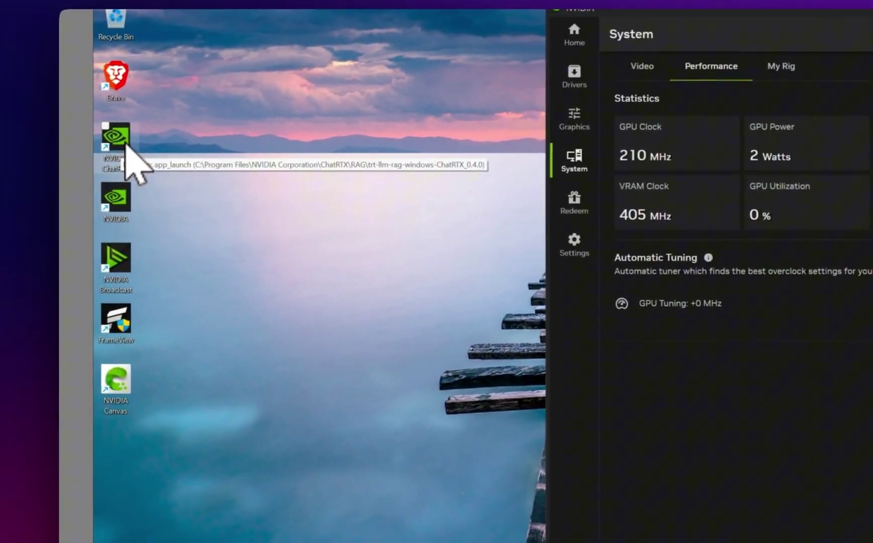
- Launch NVIDIA ChatRTX from the Windows desktop and highlight its welcome title
double_click(126, 146)
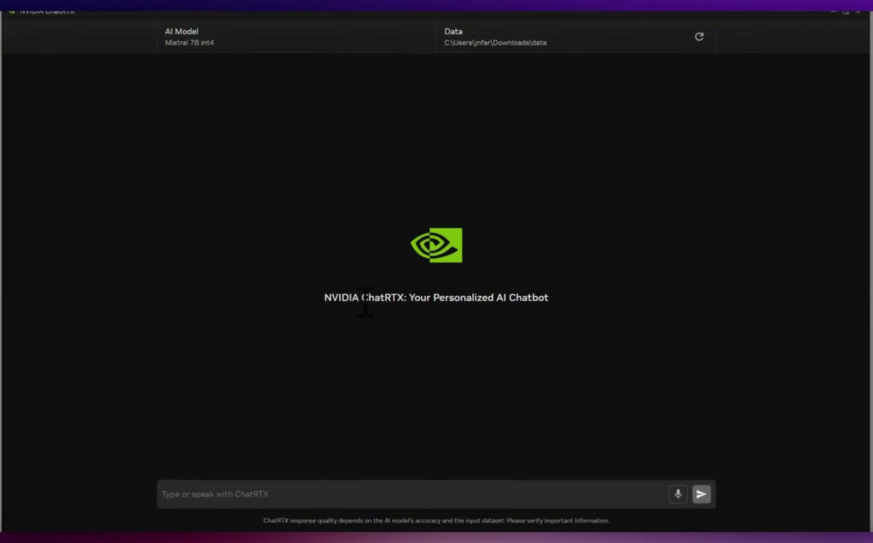
drag(366, 302, 568, 298)
click(514, 308)
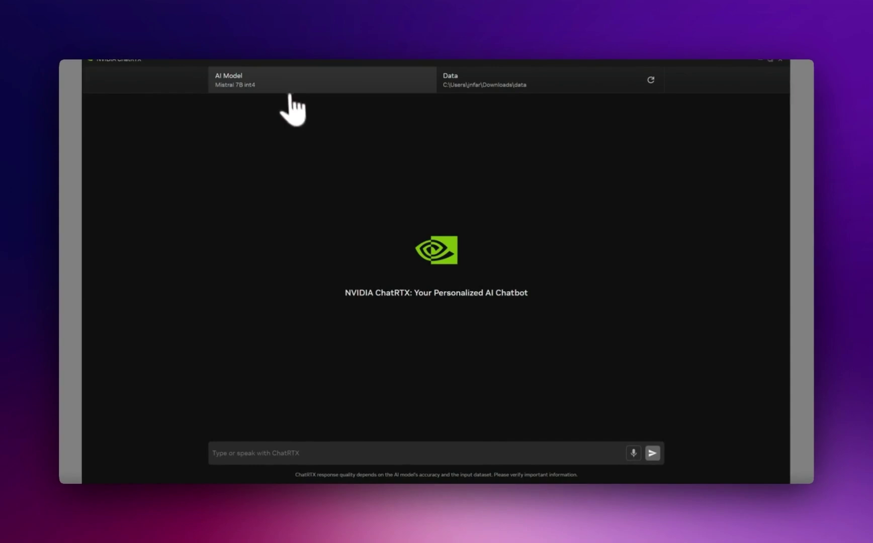
- Open the AI model selection and review the Mistral 7B int4, ChatGLM 3 6B int4 and CLIP models
click(287, 87)
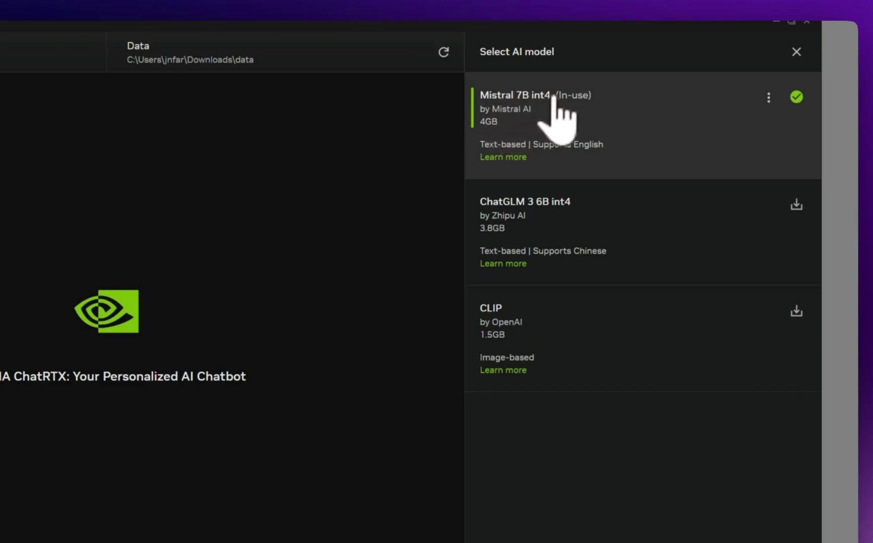
double_click(537, 97)
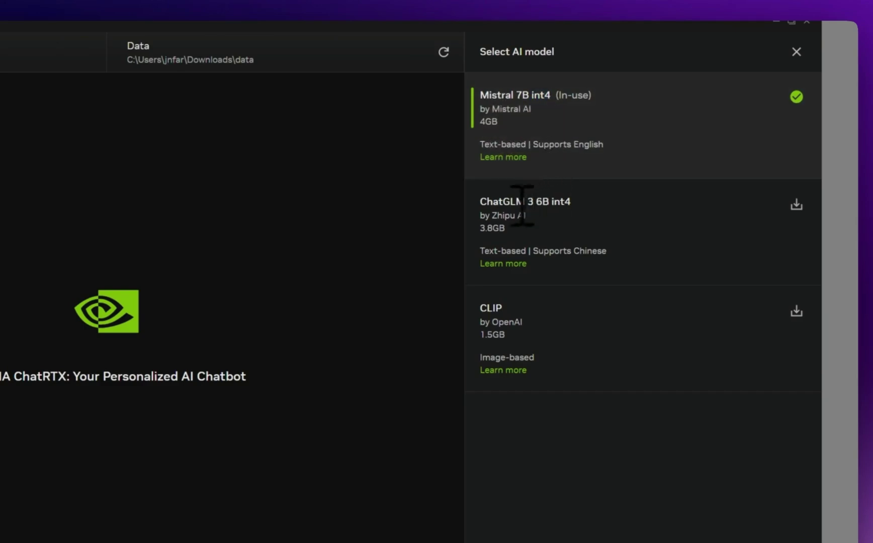
drag(489, 201, 548, 205)
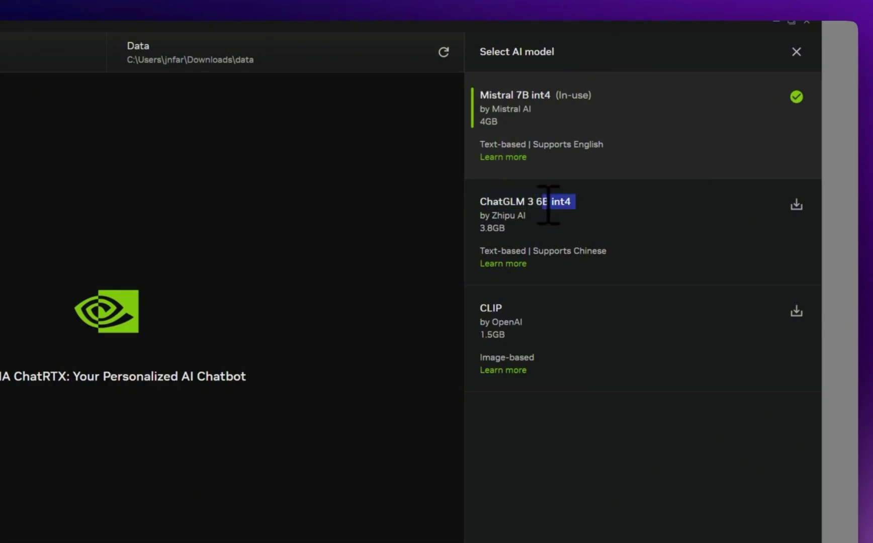
drag(479, 308, 502, 309)
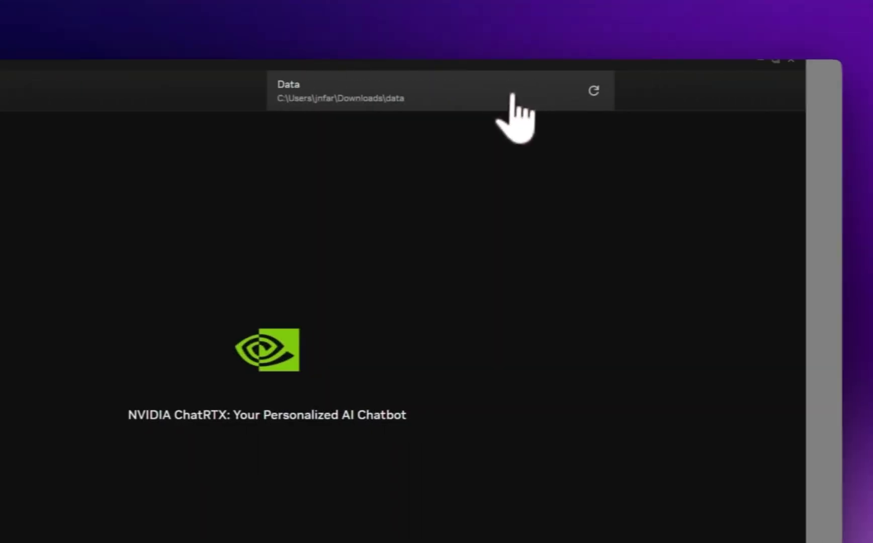
- Set the data source to "Chat with AI model data" and send the message "Hi, tell me about yourself"
click(512, 95)
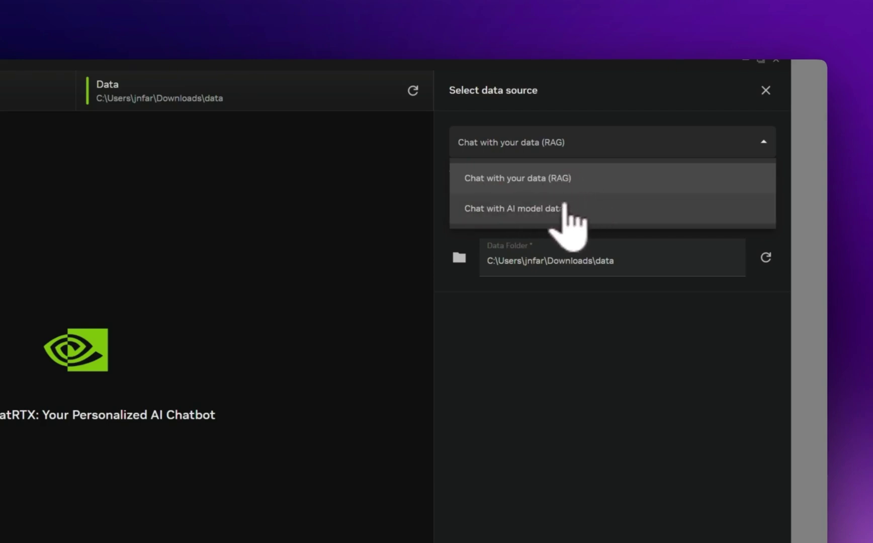
click(574, 191)
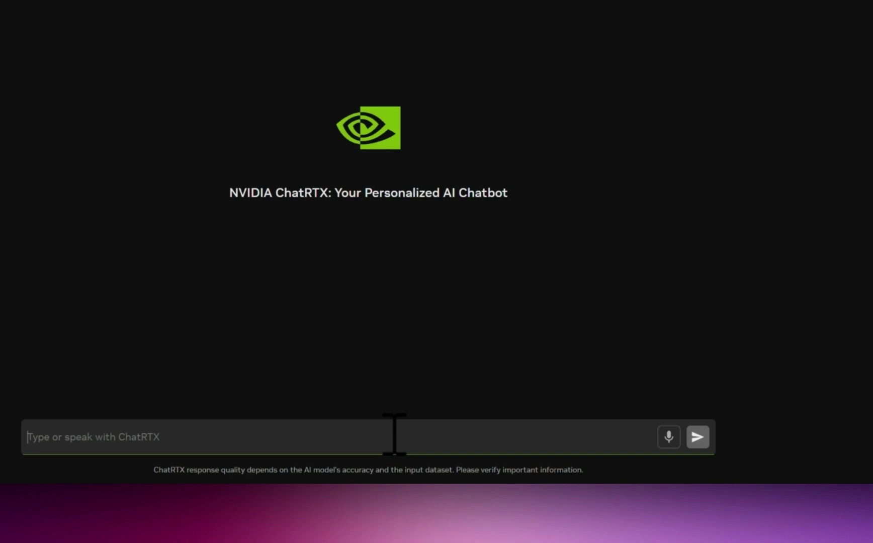
text(Hi, tell me about yourse)
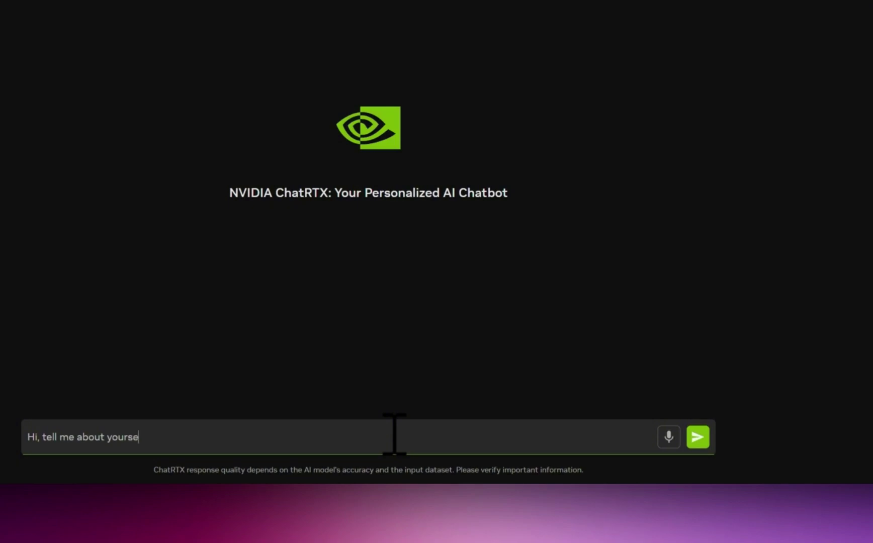
key(Return)
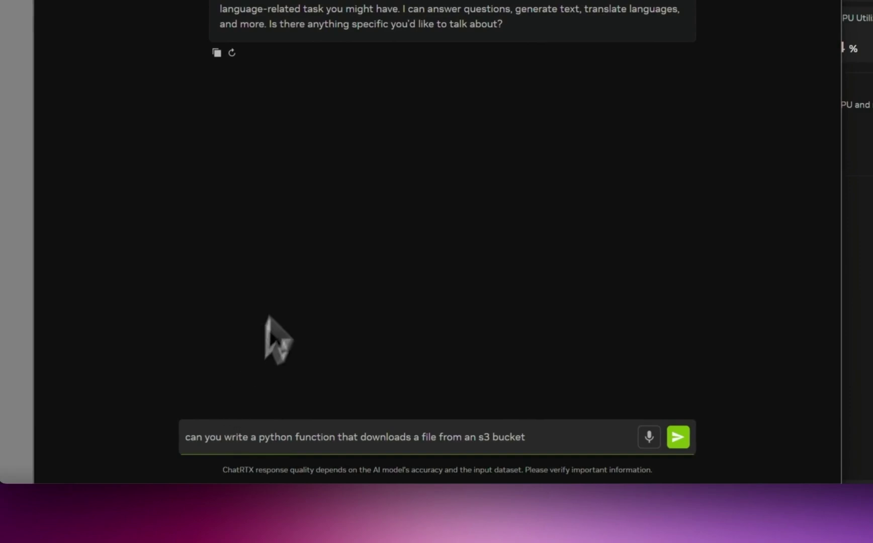
- Send the prompt "can you write a python function that downloads a file from an s3 bucket"
drag(186, 437, 415, 433)
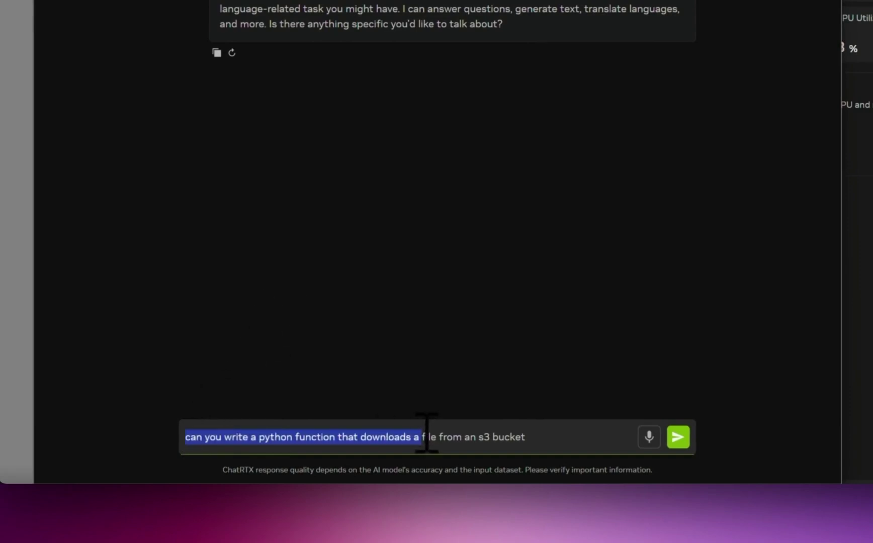
click(411, 437)
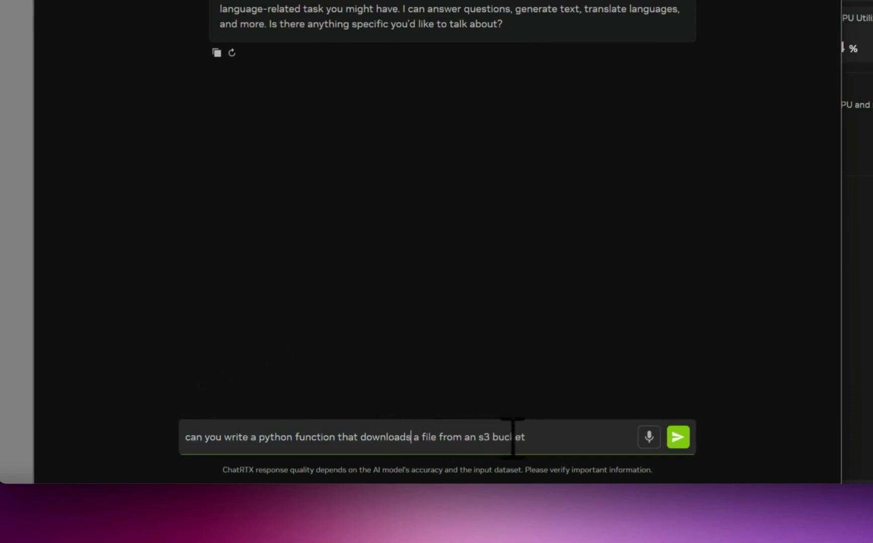
click(678, 436)
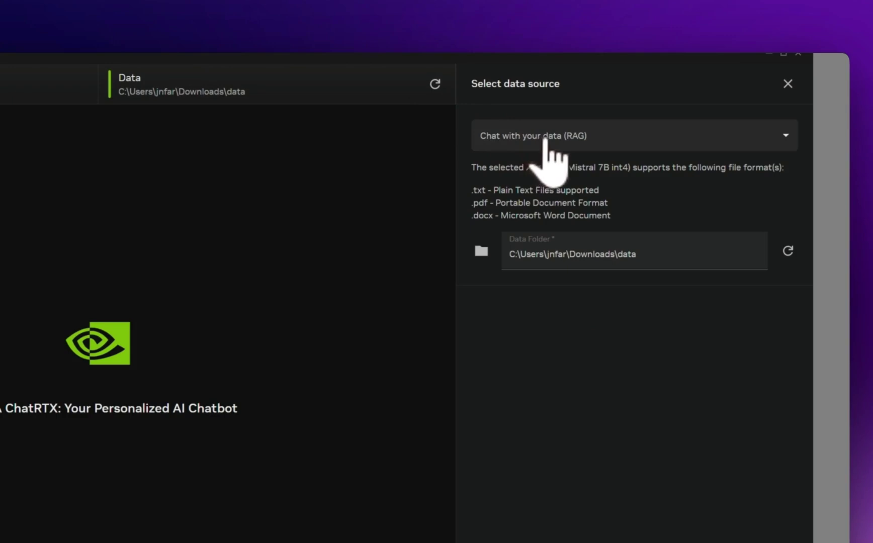
- Set the data source to "Chat with your data (RAG)"
click(546, 143)
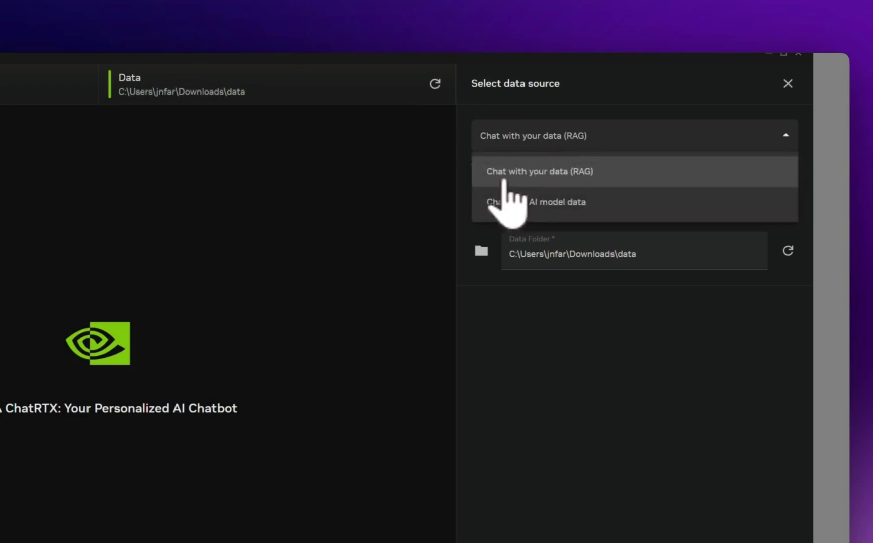
click(608, 174)
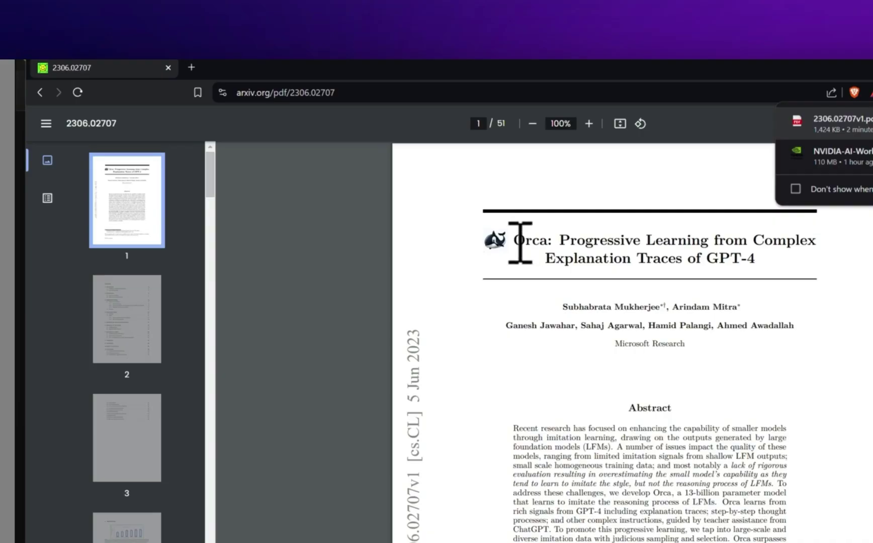
- Switch to the browser and look through the Orca paper on arXiv, highlighting its title and viewing the contents list
drag(520, 243, 758, 259)
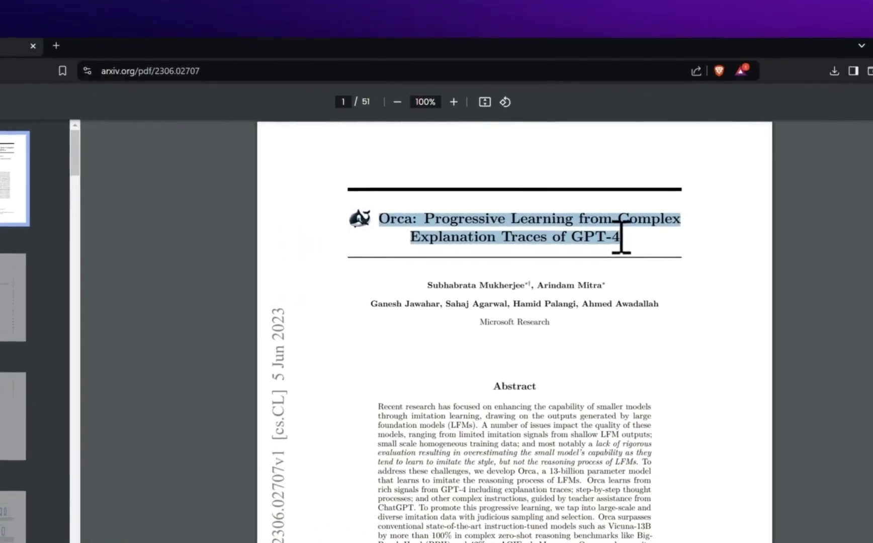
click(767, 261)
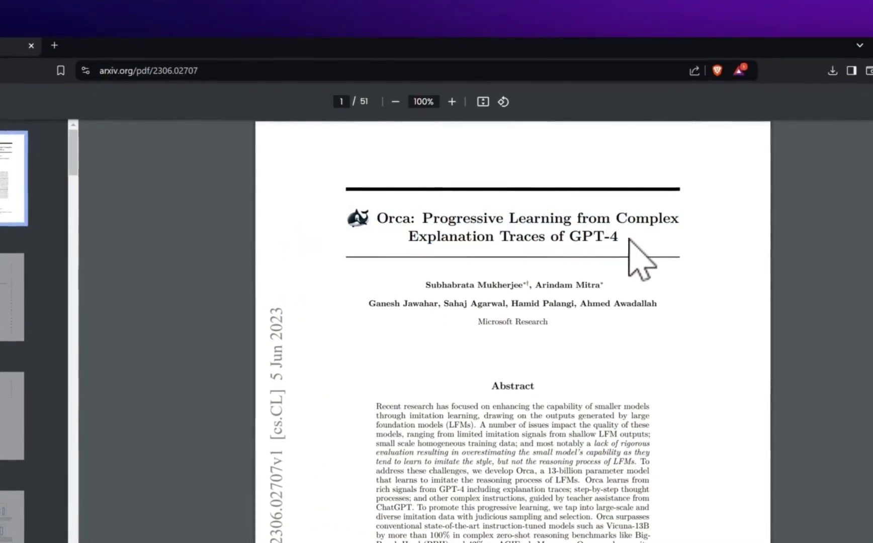
scroll(614, 272, down, 3)
scroll(612, 274, down, 9)
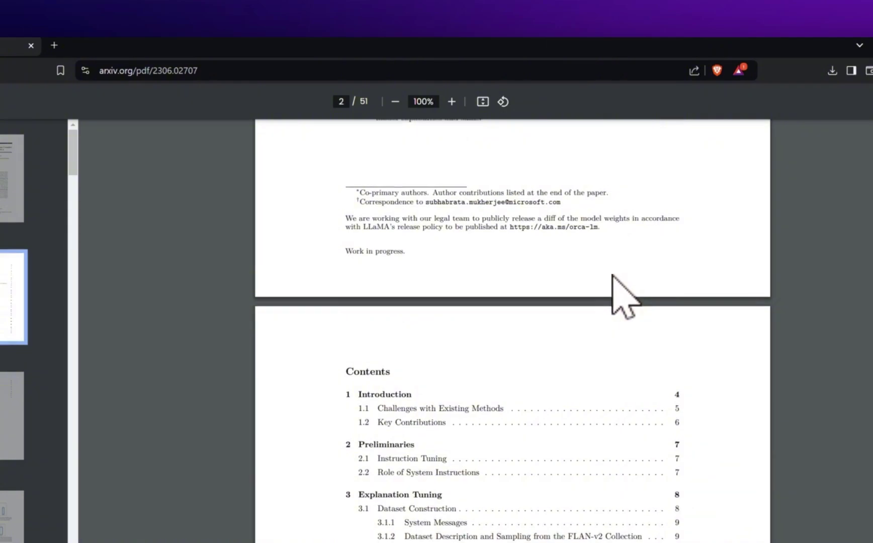
scroll(612, 274, down, 2)
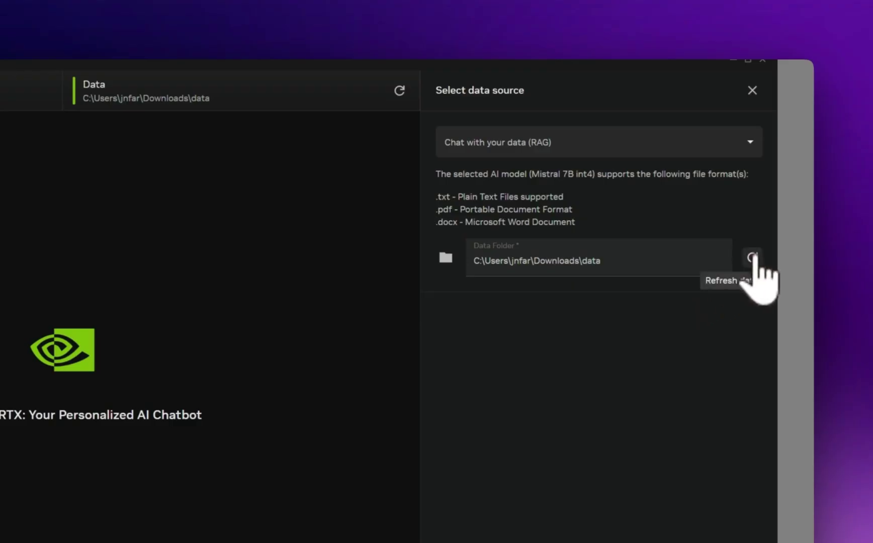
- Refresh the ChatRTX data folder and send the question "what is instruction tuning?"
click(752, 258)
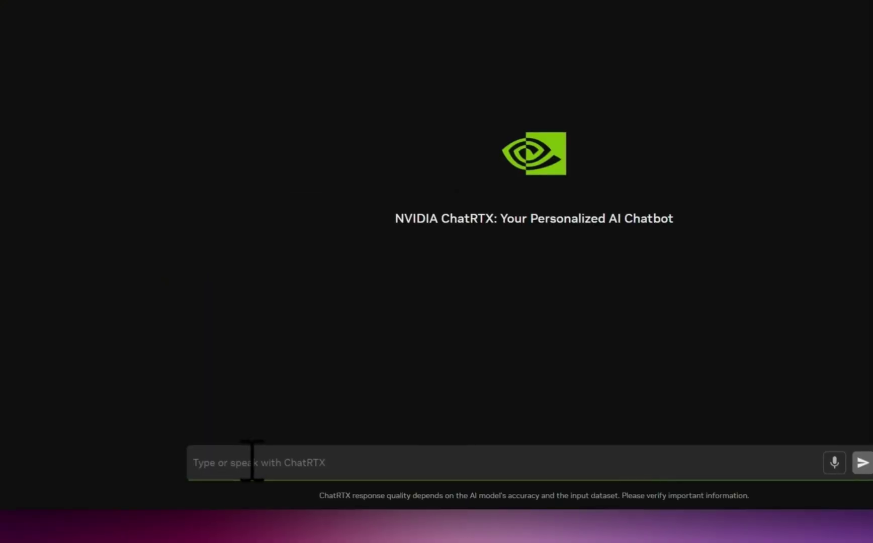
text(what is instruction tuning?)
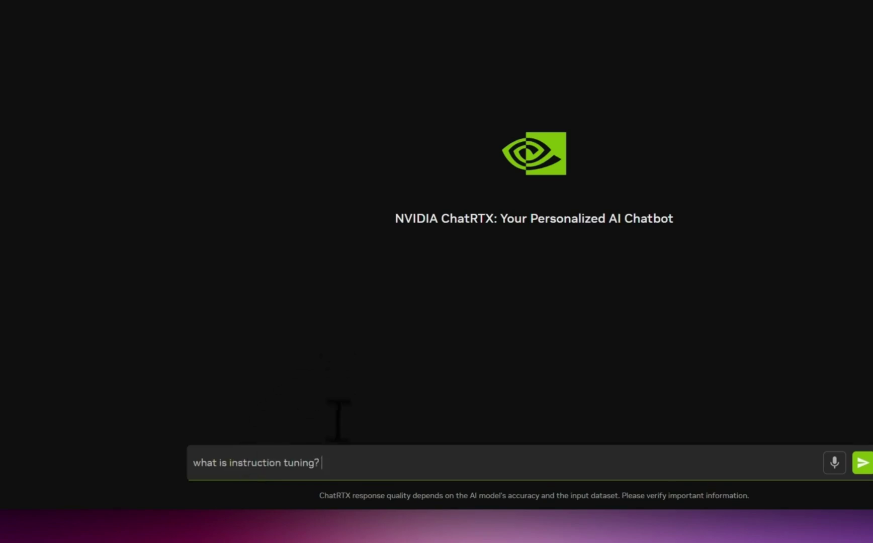
key(Return)
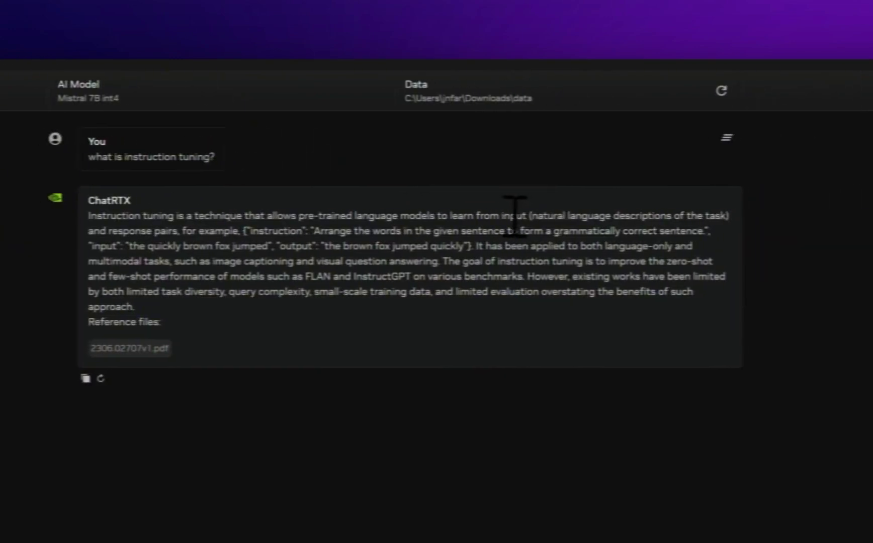
- Review the instruction tuning answer, highlighting its description of the technique down to the reference files
drag(651, 215, 794, 216)
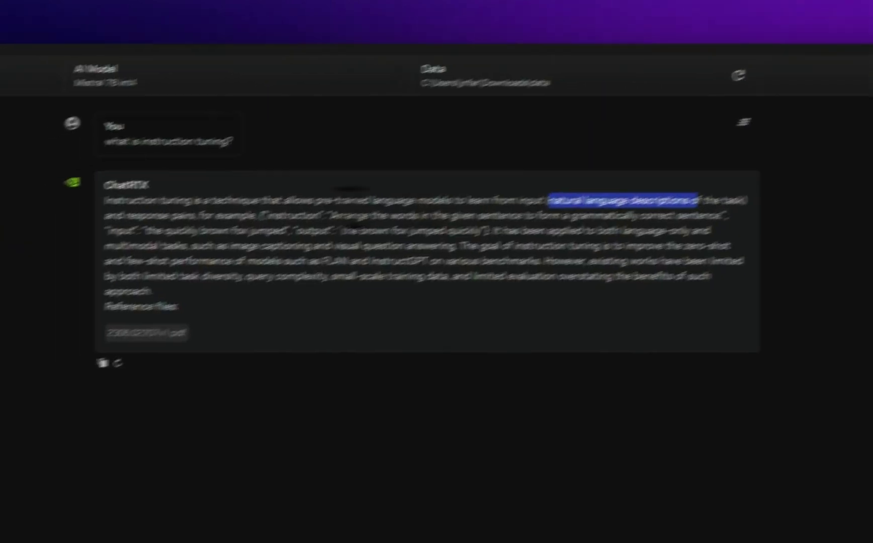
drag(93, 230, 158, 254)
click(137, 326)
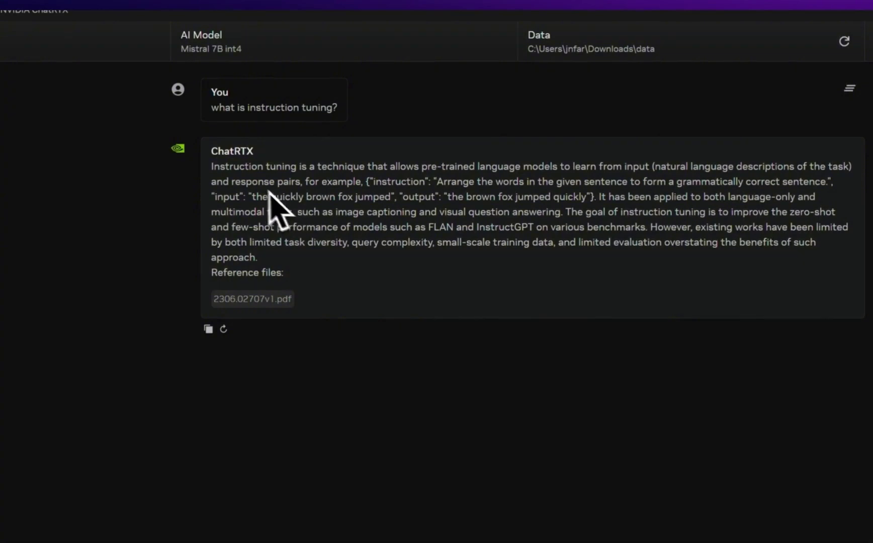
drag(212, 162, 254, 240)
click(280, 270)
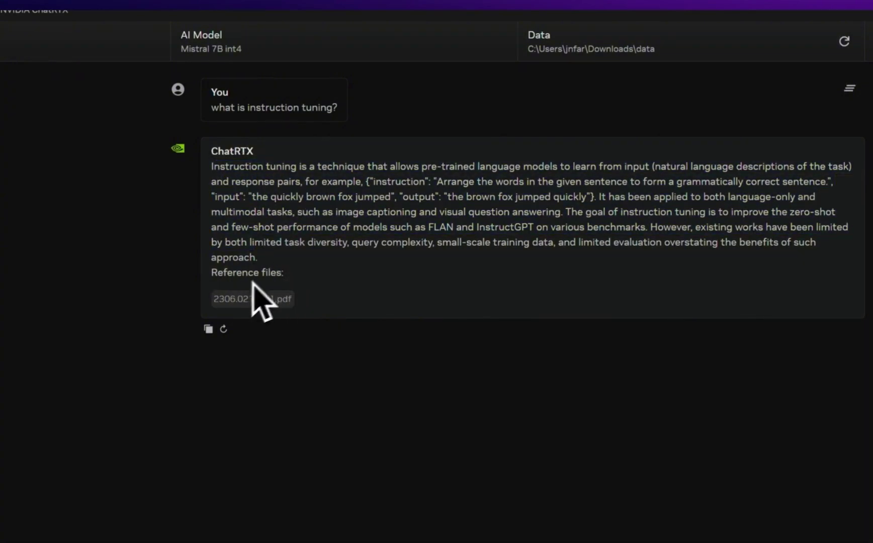
- Open the reference file 2306.02707v1.pdf and highlight the paper's title and section 2.1 Instruction Tuning on page 7
click(242, 301)
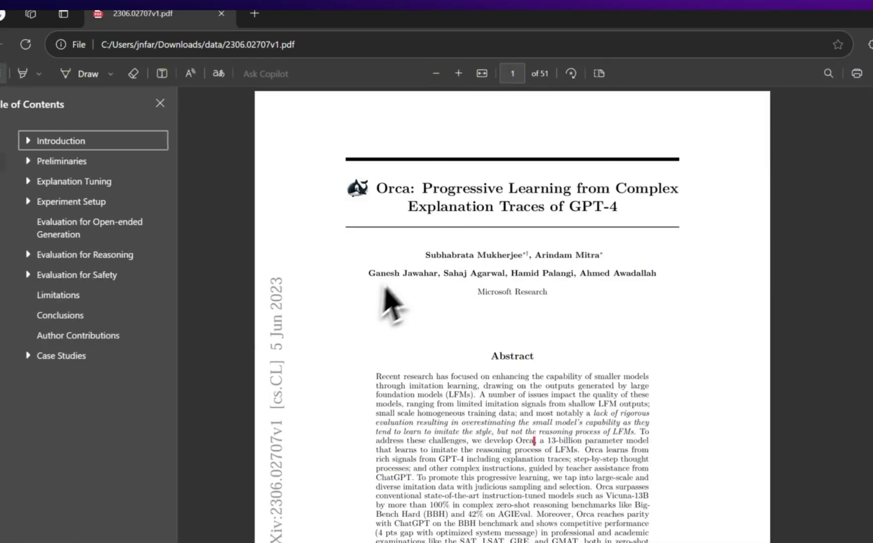
drag(377, 190, 618, 213)
click(618, 213)
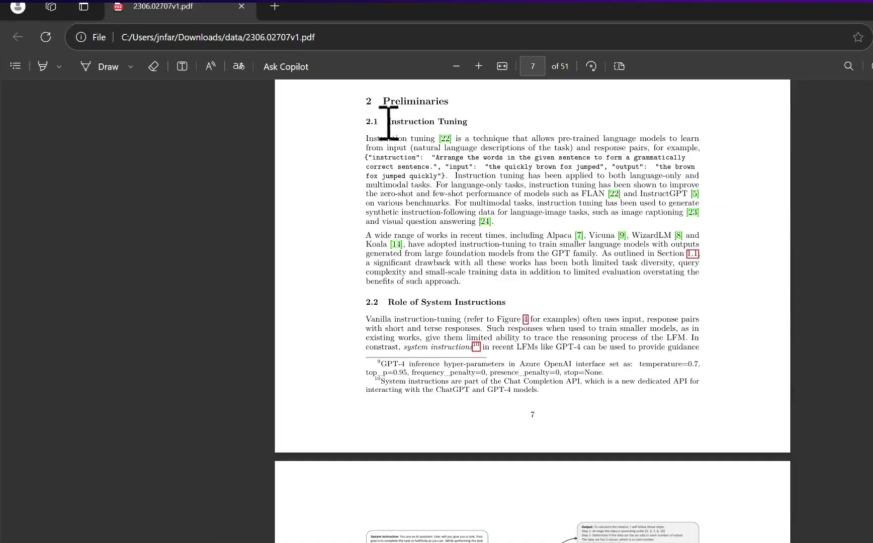
drag(389, 124, 461, 285)
click(518, 277)
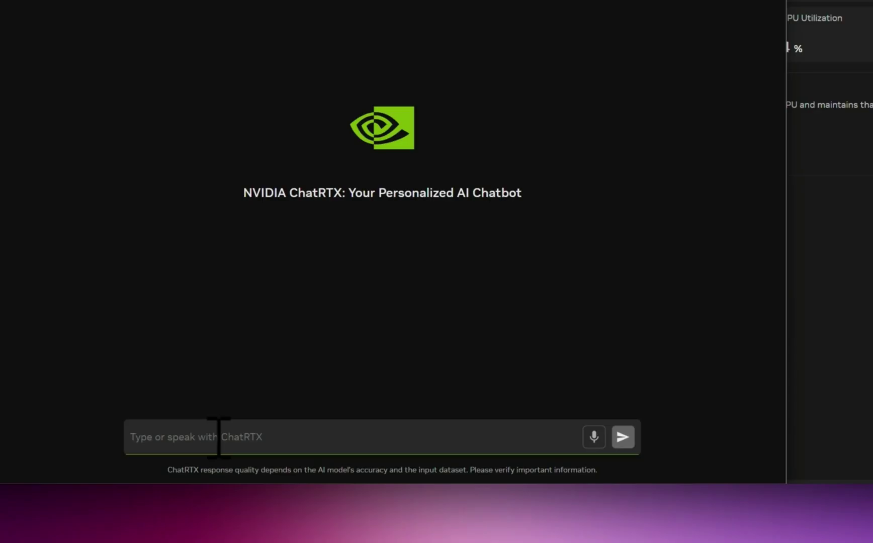
- Send "summarize the orca paper" in ChatRTX and check the GPU utilization in the NVIDIA app's performance statistics
click(219, 437)
text(summarize the orca paper)
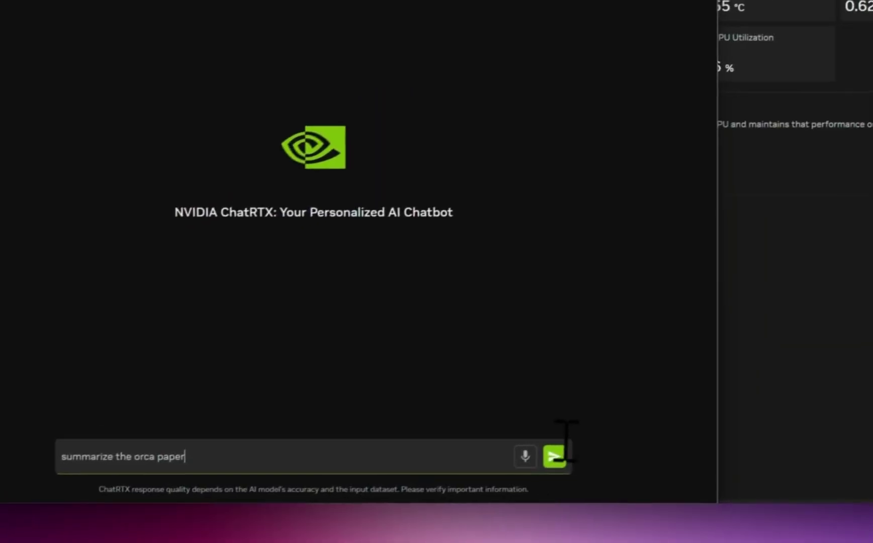
click(623, 437)
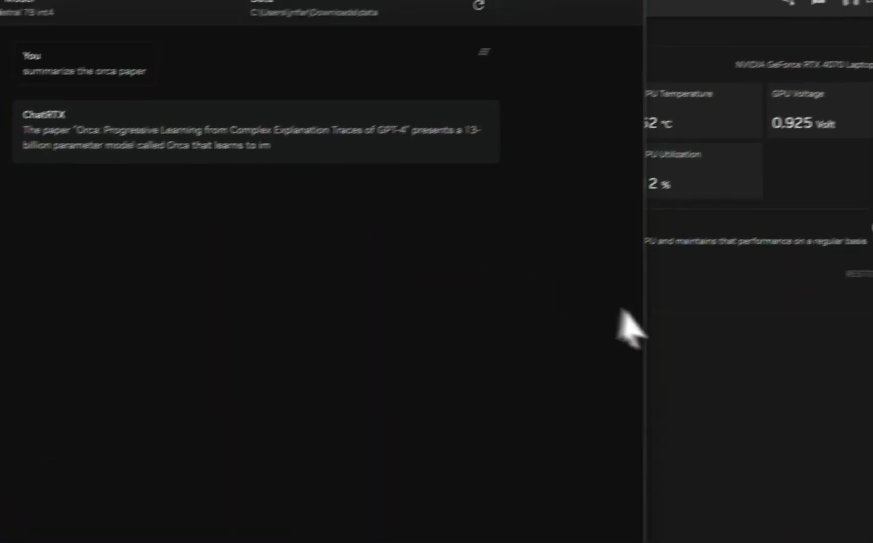
click(673, 310)
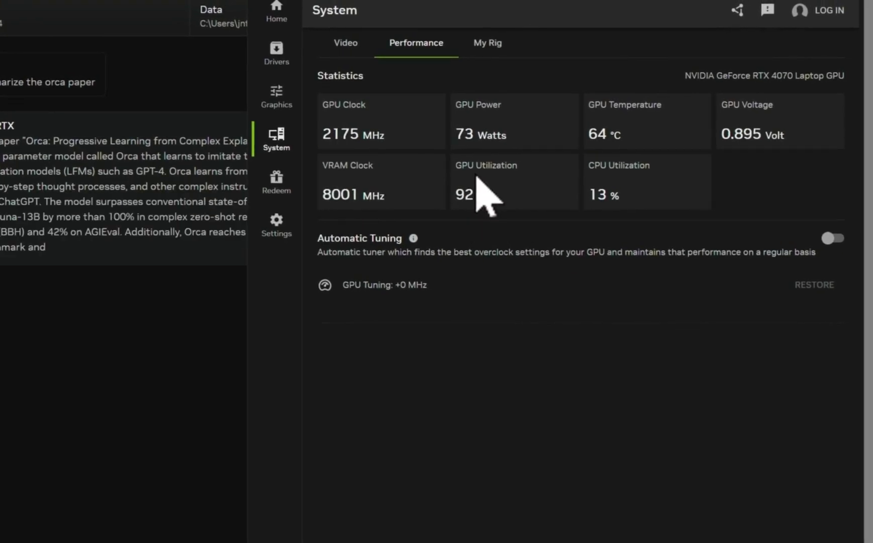
click(117, 283)
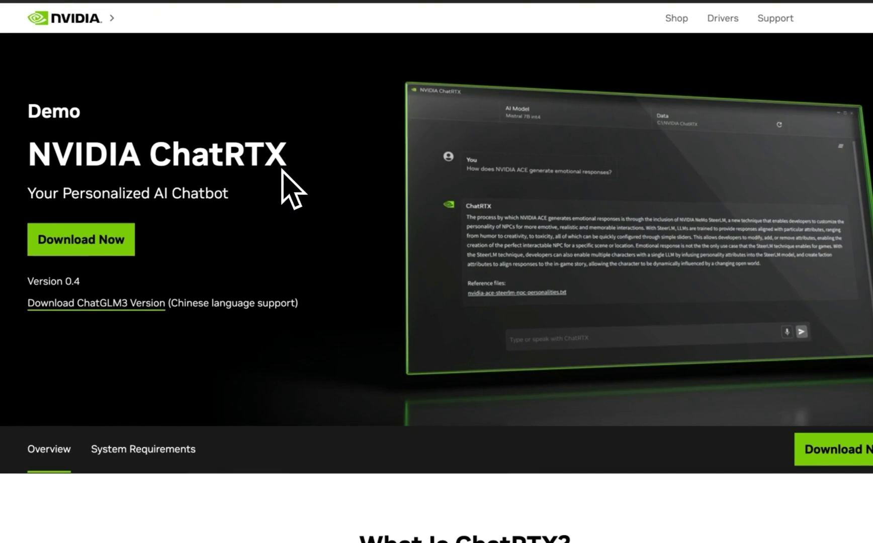
- Review the "What Is ChatRTX?" section of the NVIDIA web page and highlight "Windows RTX PC or workstation"
scroll(291, 282, down, 6)
drag(491, 355, 610, 367)
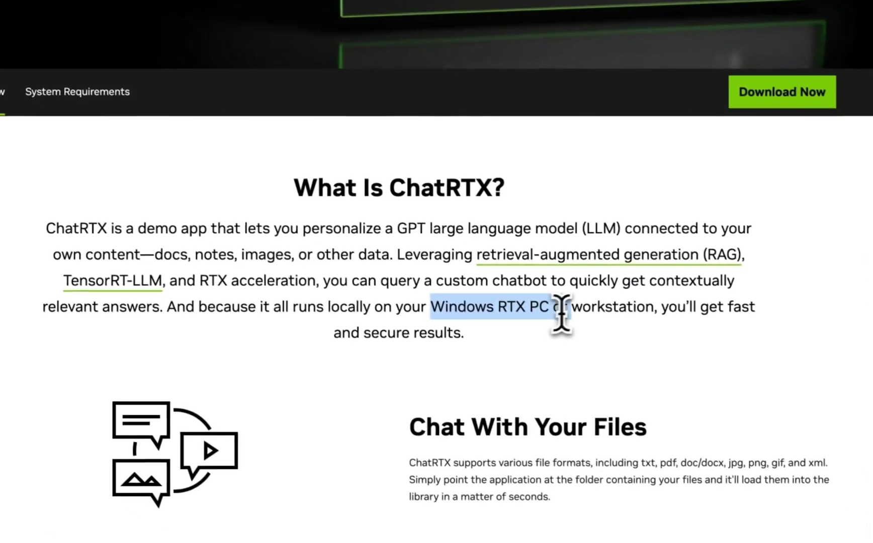
drag(561, 314, 650, 308)
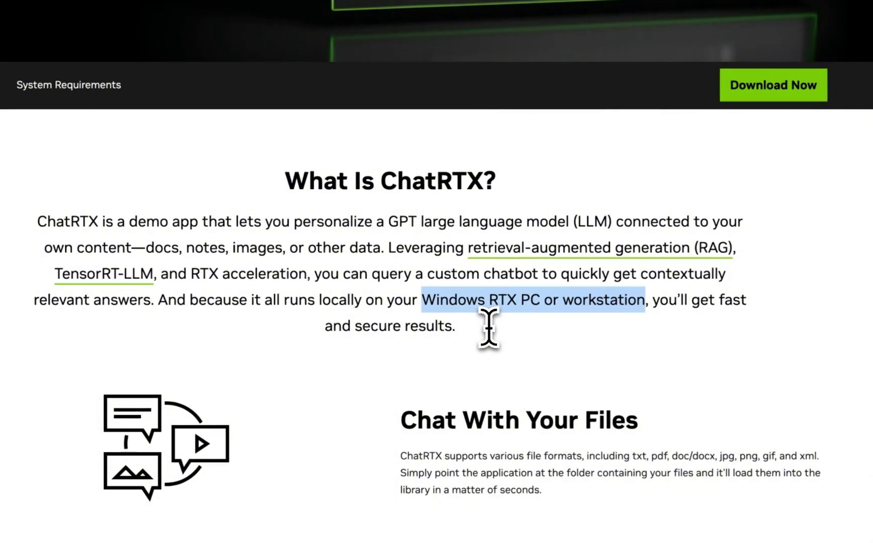
scroll(489, 327, down, 5)
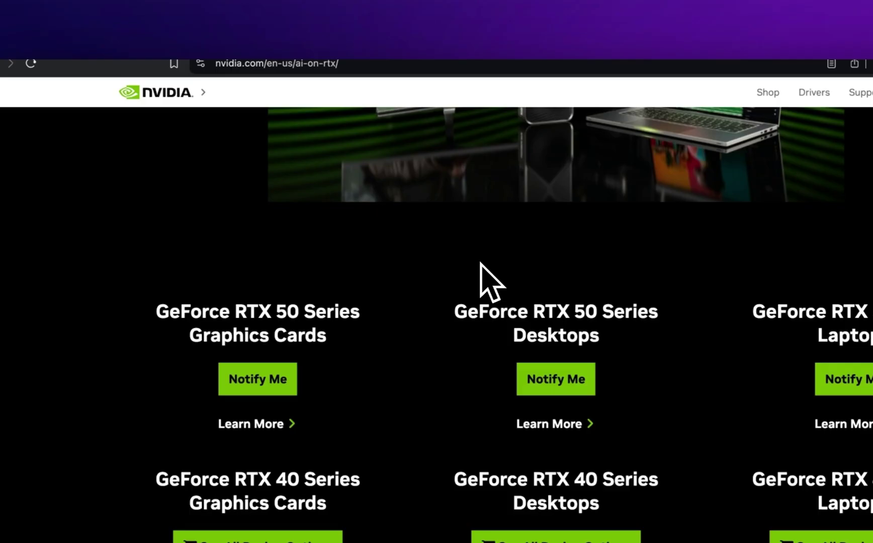